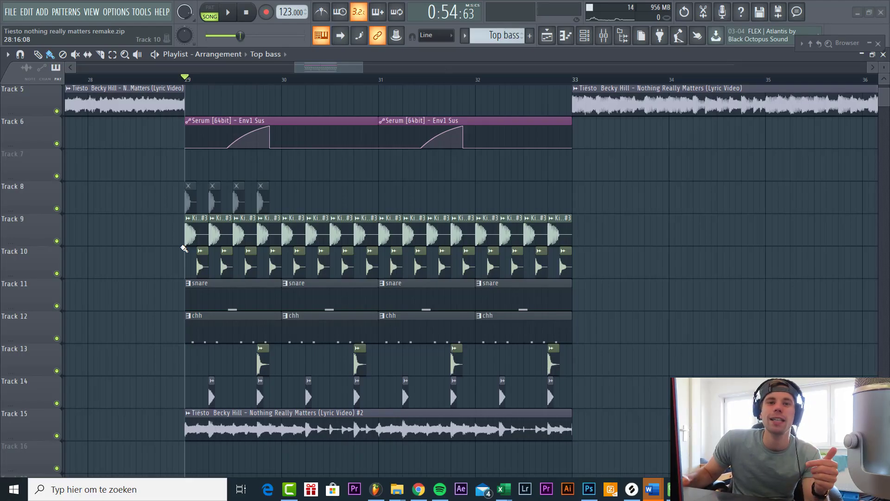
Step: Solo the kick on Track 9 and loop playback over bars 29 to 31
right_click(57, 241)
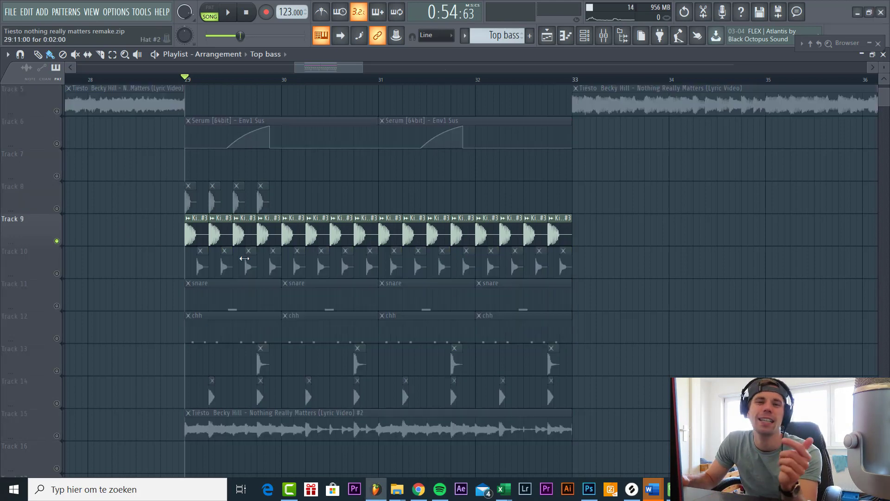
scroll(238, 254, "up", 3)
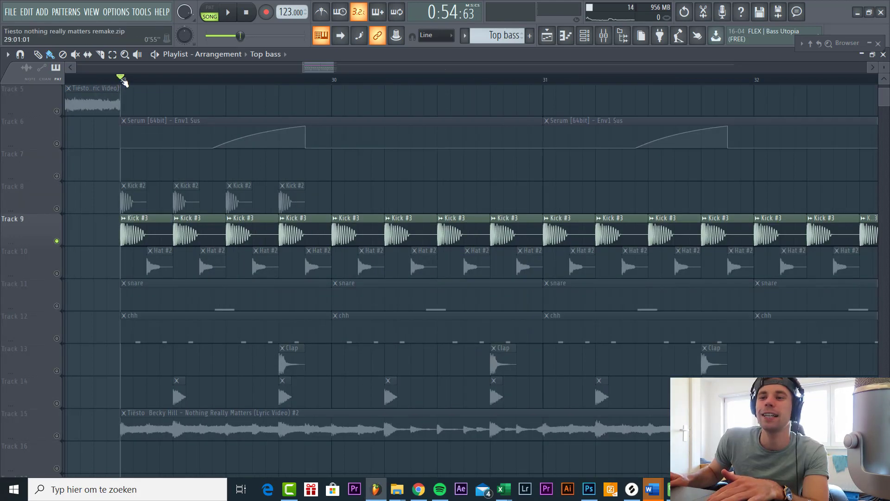
key("space")
left_click_drag(121, 80, 441, 90)
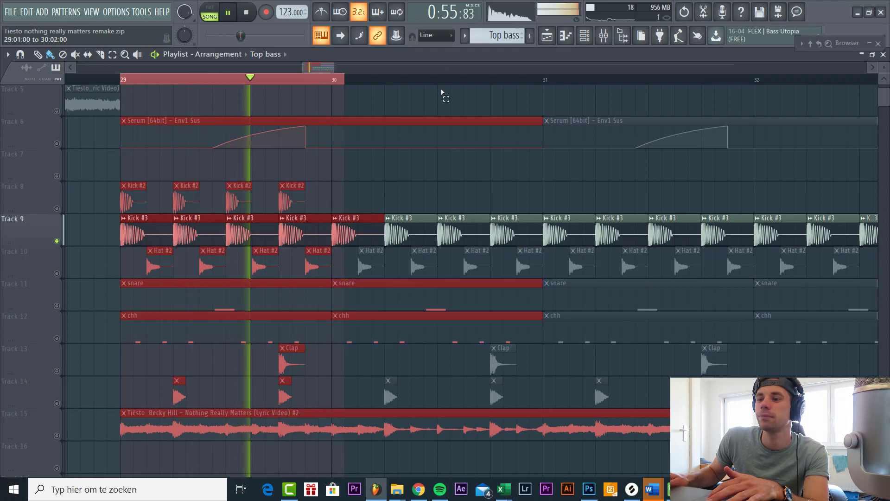
left_click_drag(441, 92, 541, 88)
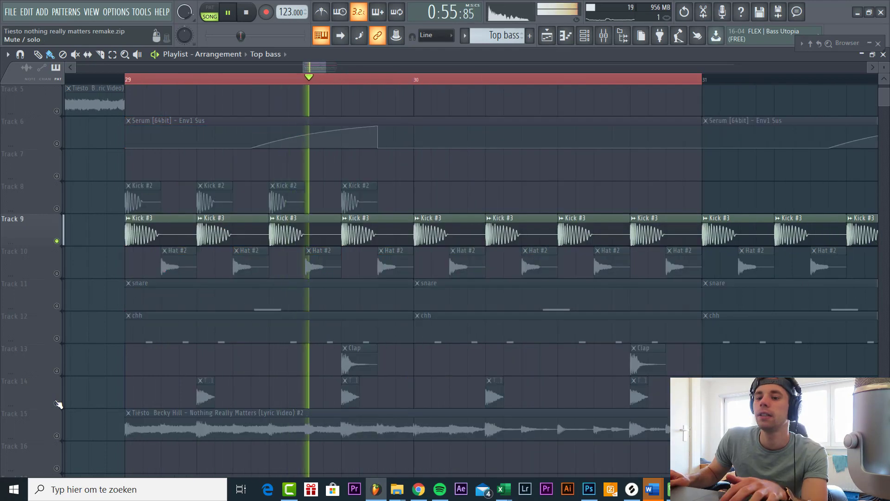
Step: Unmute the sample on Track 14 and the clap on Track 13 while the loop plays
left_click(57, 403)
scroll(289, 402, "up", 2)
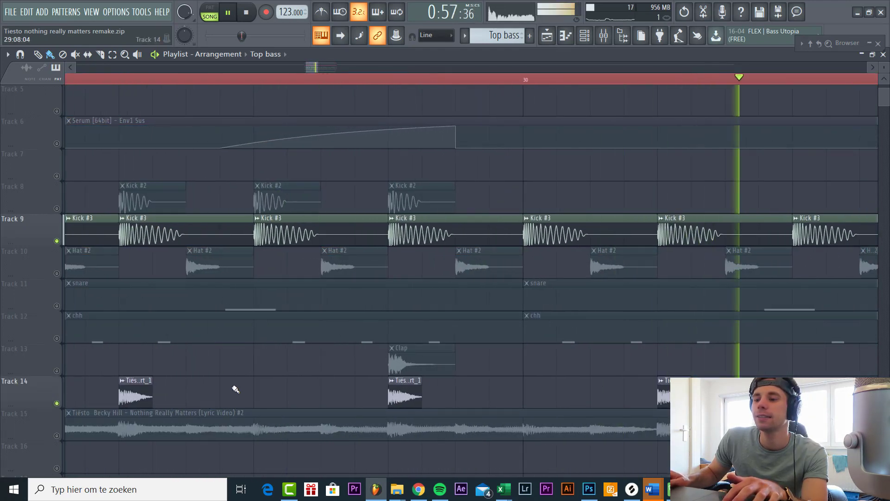
left_click(57, 371)
scroll(354, 378, "down", 2)
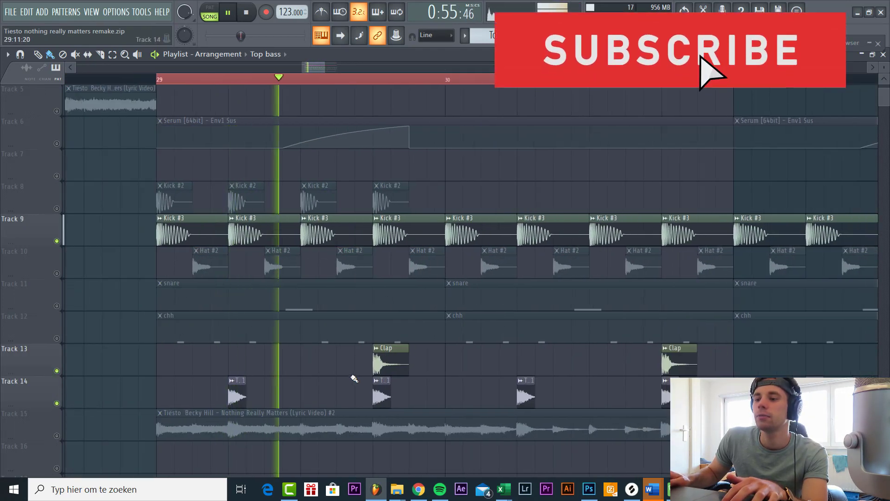
scroll(447, 388, "up", 2)
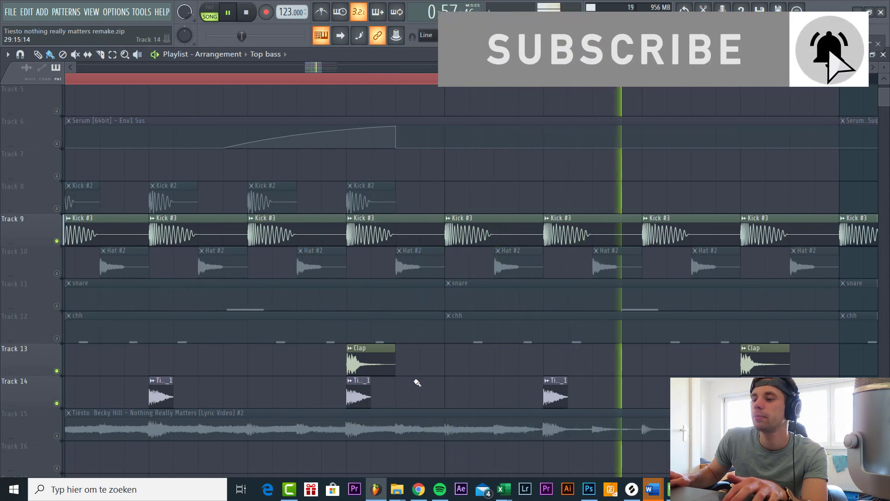
scroll(418, 383, "down", 2)
Step: Unmute the hats on Tracks 10 and 12 and check the chh pattern's notes in the piano roll
left_click(57, 273)
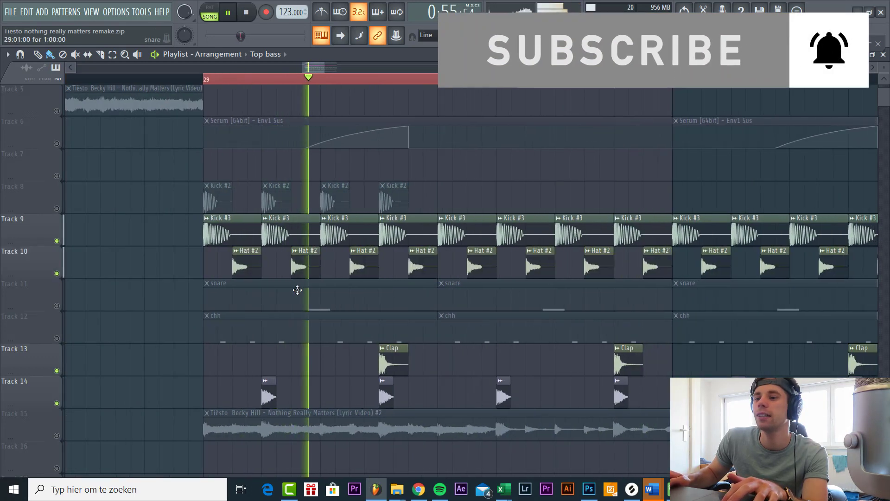
scroll(290, 287, "up", 2)
scroll(288, 286, "down", 2)
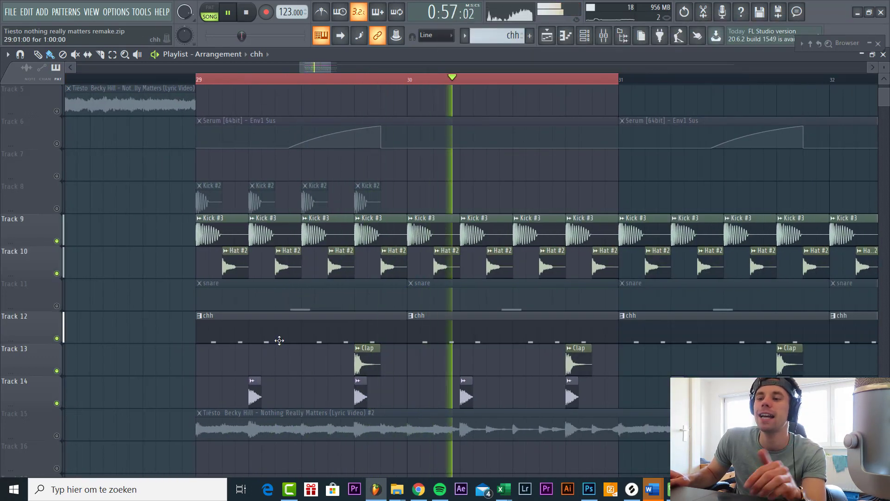
double_click(279, 341)
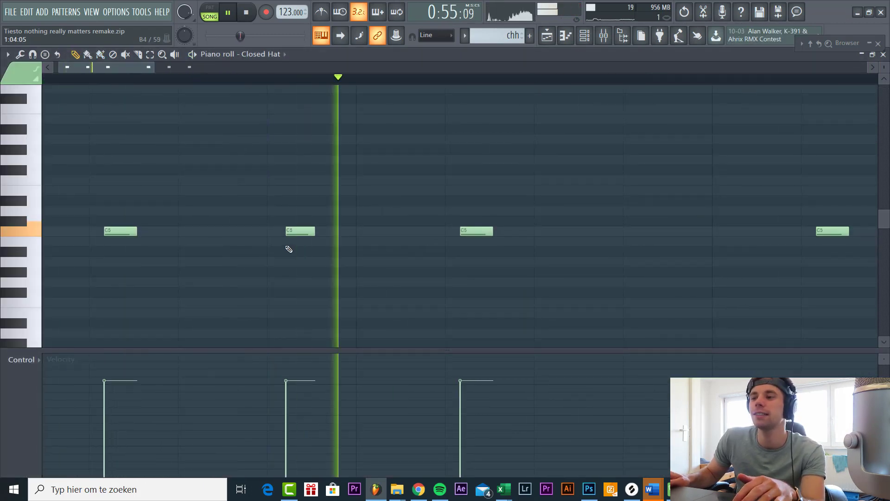
key("F5")
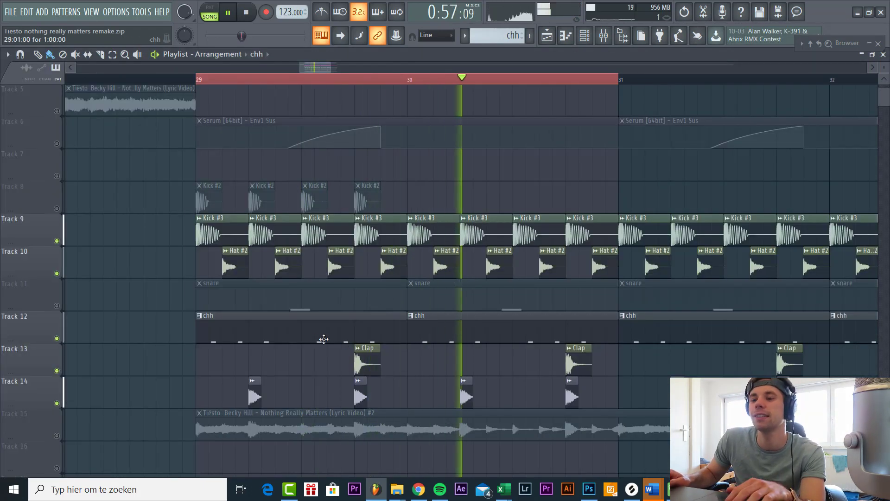
Step: Unmute the snare on Track 11 and check its pattern in the piano roll
left_click(57, 305)
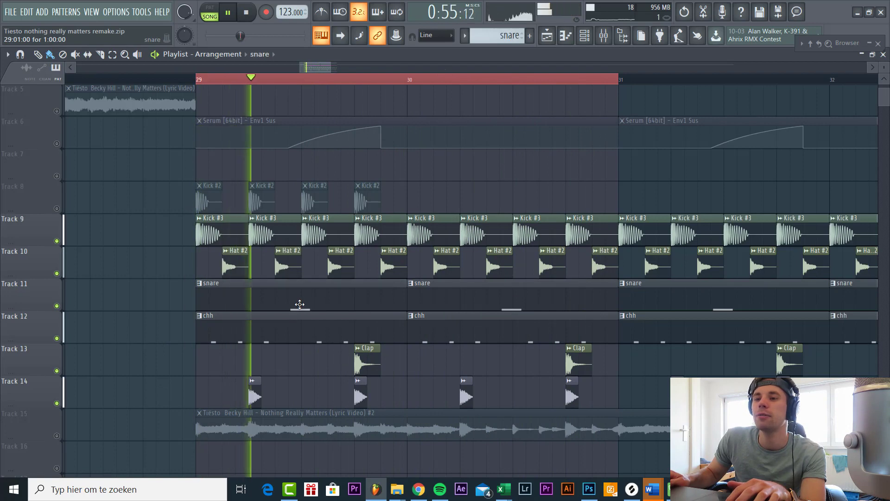
double_click(298, 304)
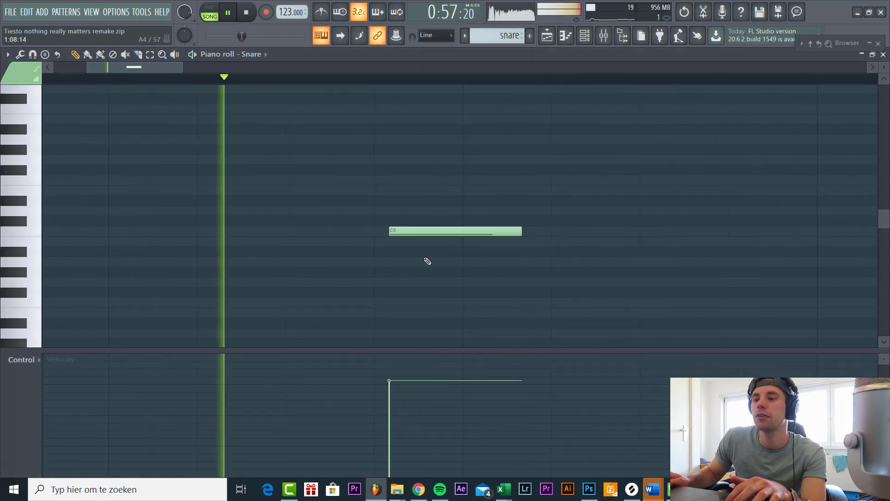
key("F5")
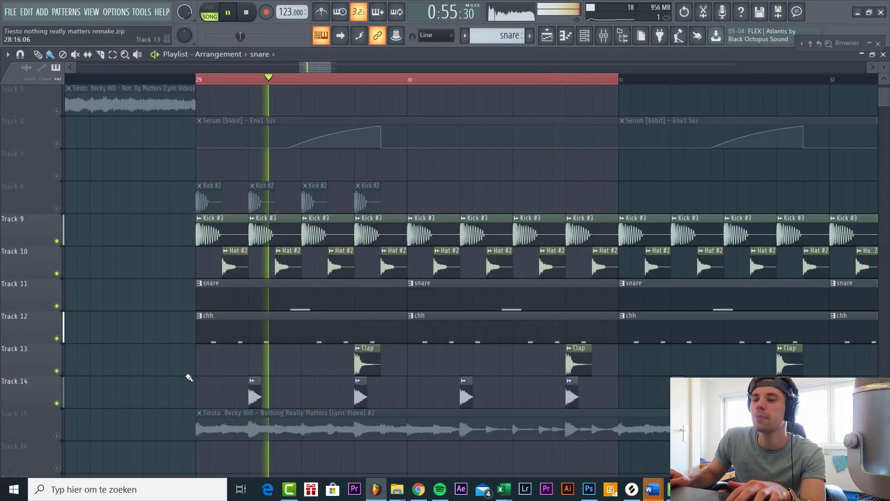
Step: Unmute the Nothing Really Matters audio clip on Track 15
scroll(93, 373, "down", 3)
left_click(55, 338)
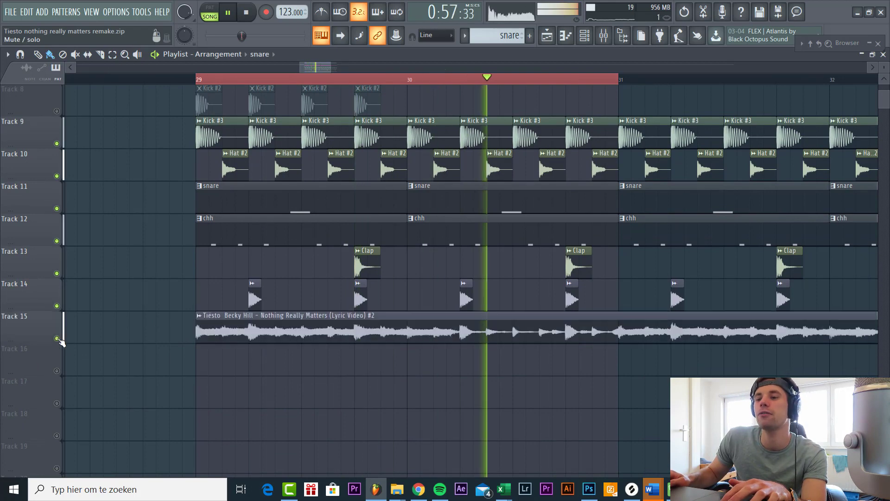
scroll(248, 369, "up", 3)
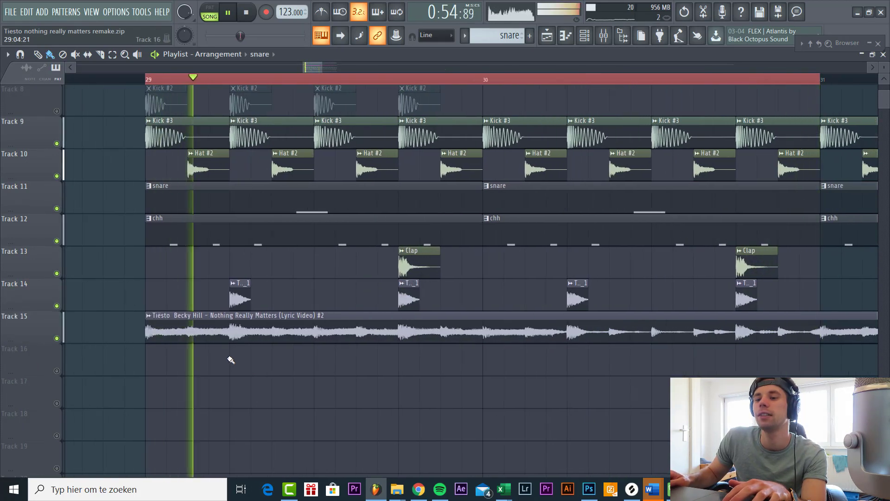
Step: Inspect the FabFilter Pro-Q 2 and Kickstart effects on the Track 15 clip's mixer insert
double_click(327, 334)
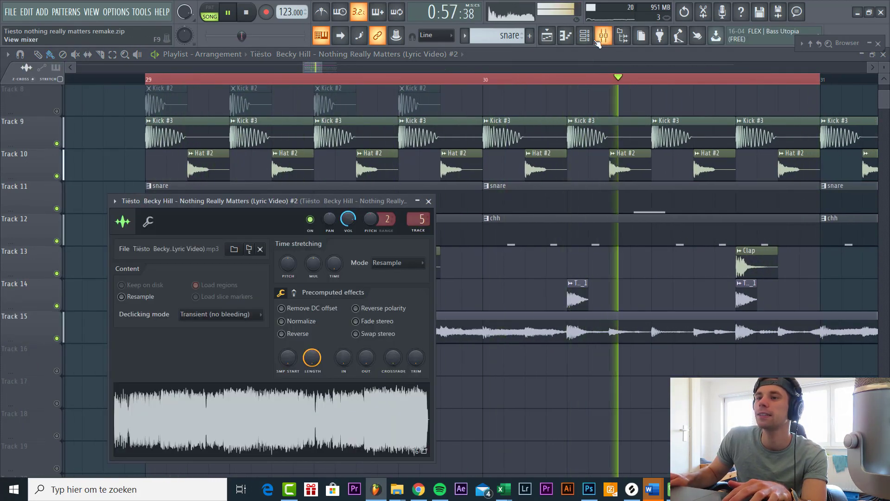
key("F9")
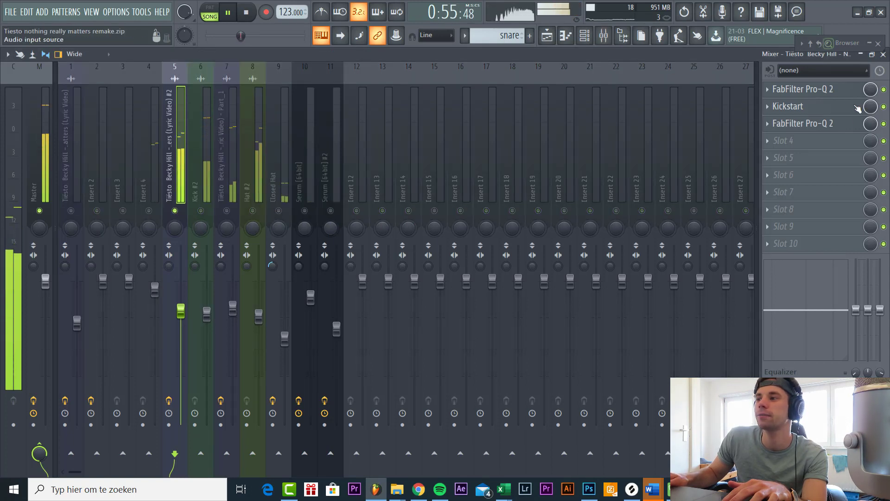
left_click(853, 123)
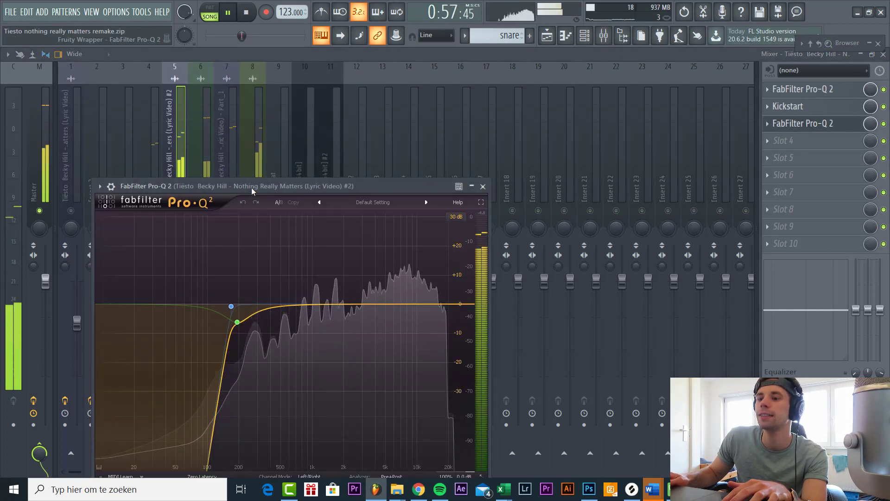
left_click(788, 106)
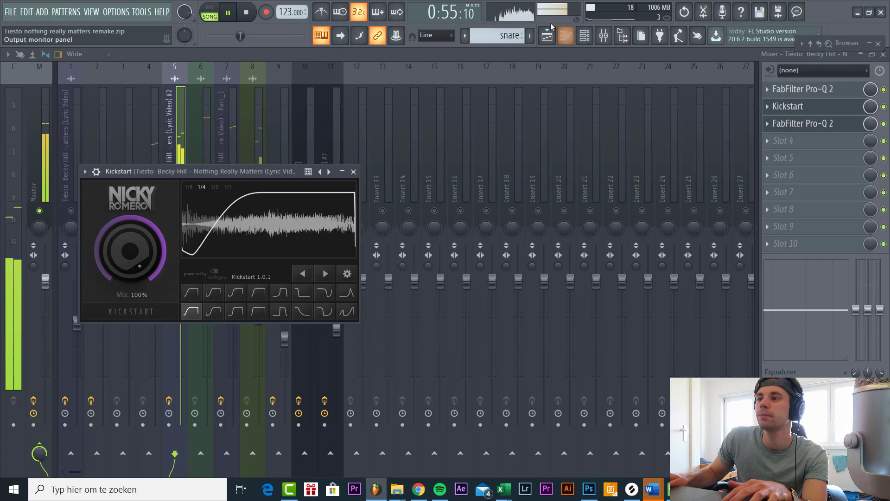
Step: Audition Track 15 alone in the playlist and replay bars 29 to 31 with every track unmuted
left_click(547, 36)
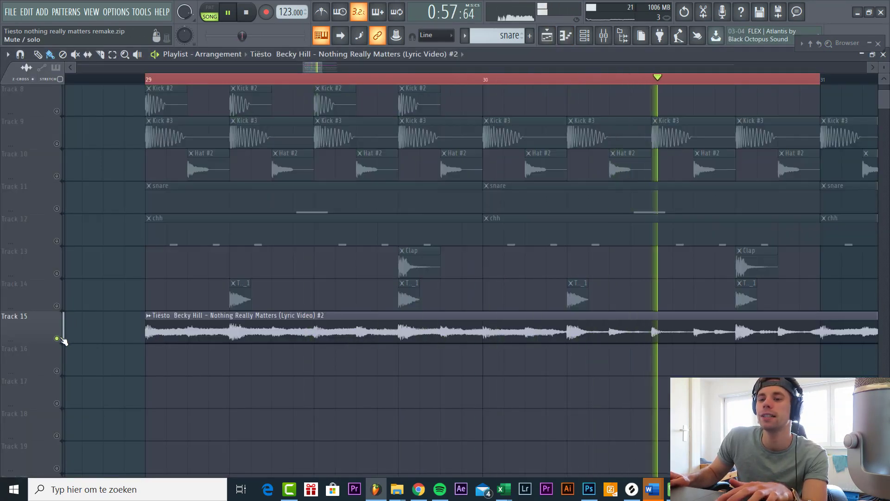
key("space")
scroll(181, 355, "up", 3)
scroll(174, 375, "down", 3, "ctrl")
key("space")
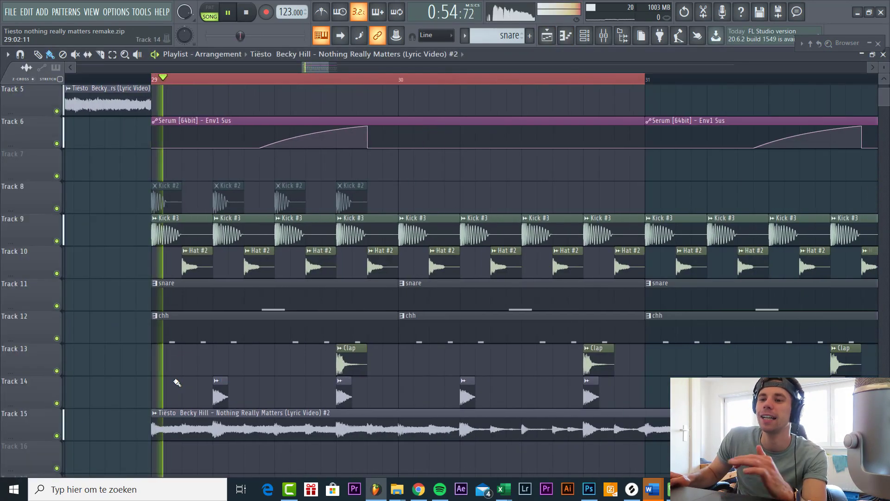
scroll(176, 380, "down", 2)
scroll(246, 389, "up", 1)
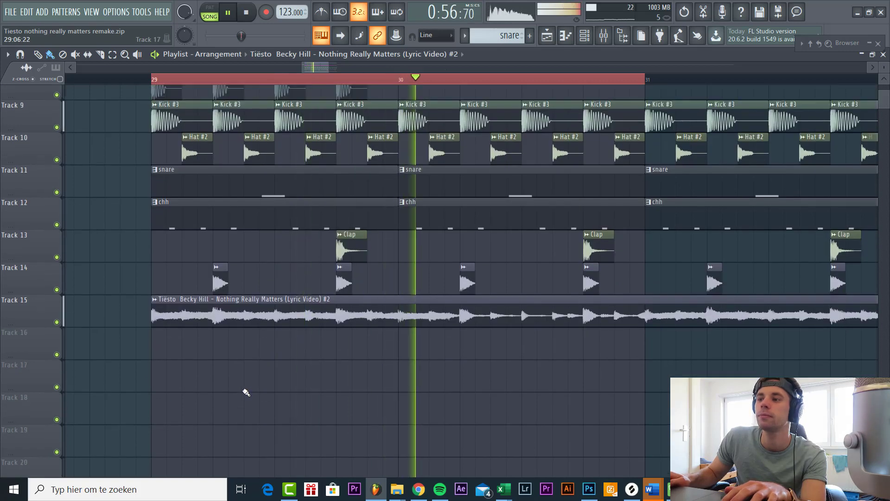
scroll(244, 389, "up", 4)
key("space")
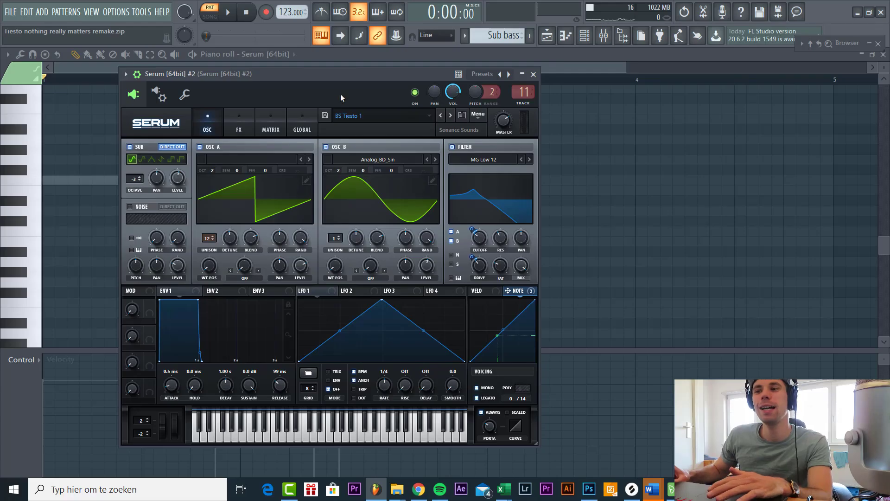
Step: Play the Sub bass pattern, reset Serum #2 to the Init preset and set oscillator A's octave to -2
key("space")
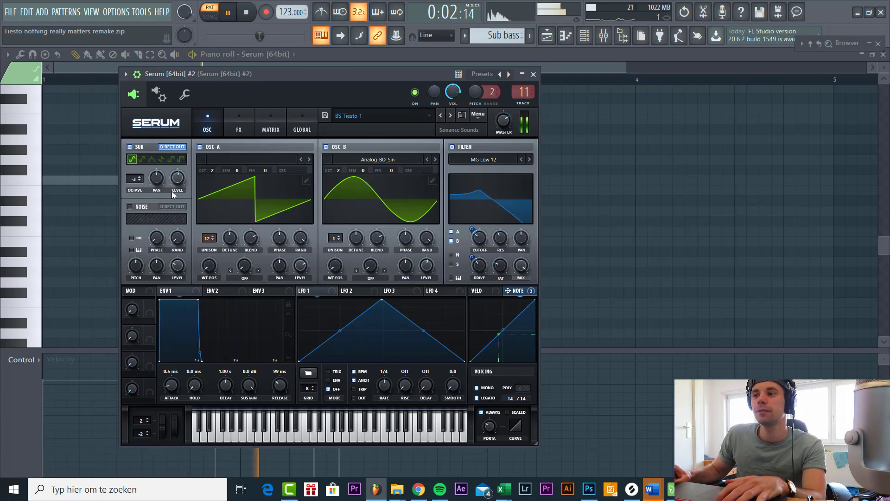
left_click(478, 114)
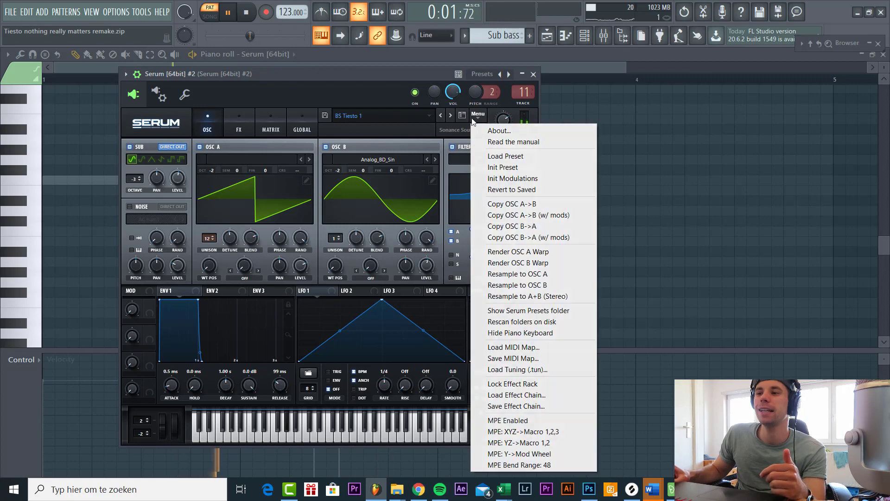
left_click(503, 168)
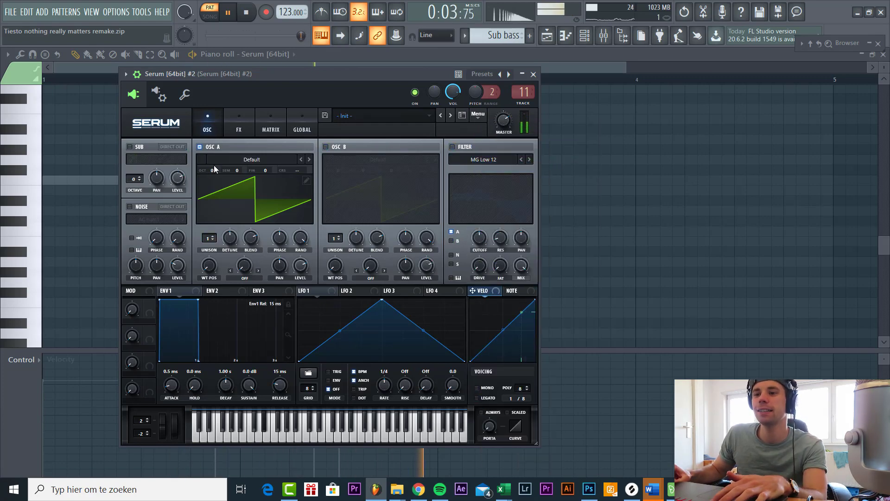
scroll(213, 168, "down", 2)
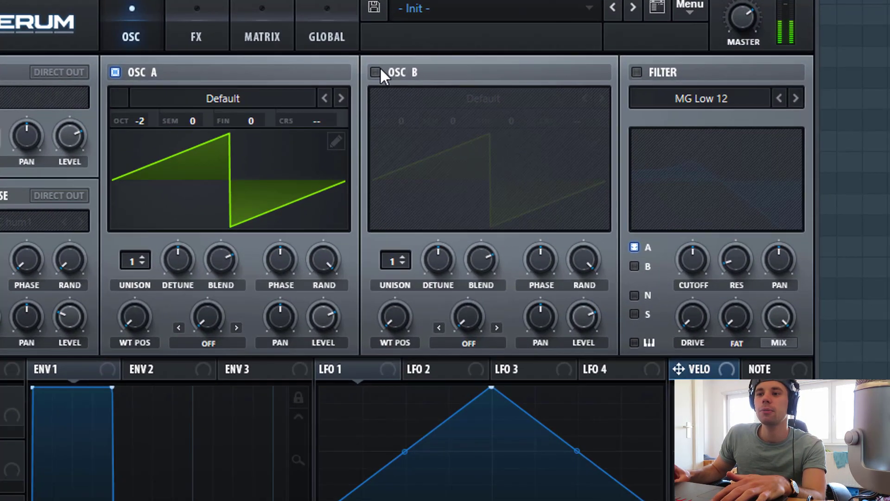
Step: Enable oscillator B and load the Analog_BD_Sin wavetable from the Analog category
left_click(329, 141)
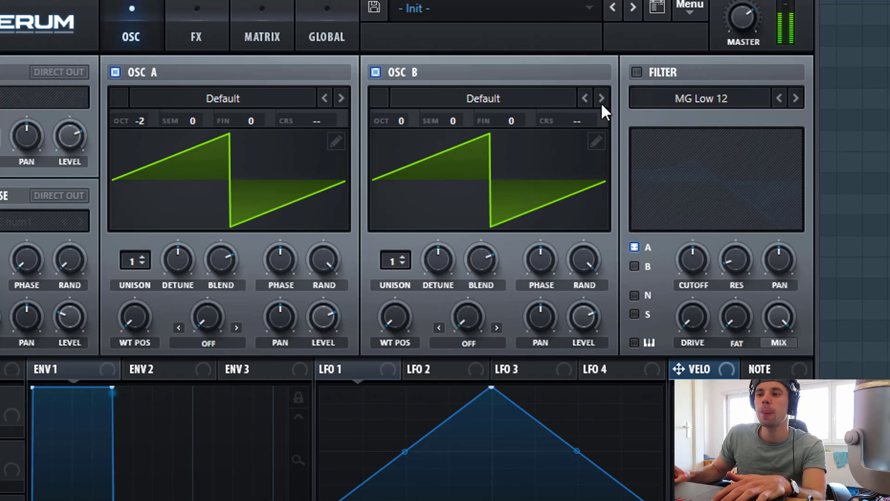
left_click(505, 101)
mouse_move(512, 119)
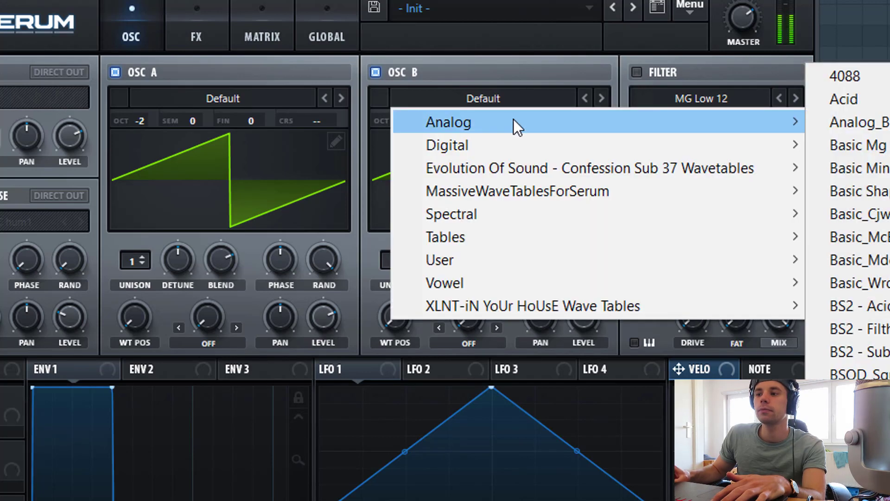
left_click(863, 122)
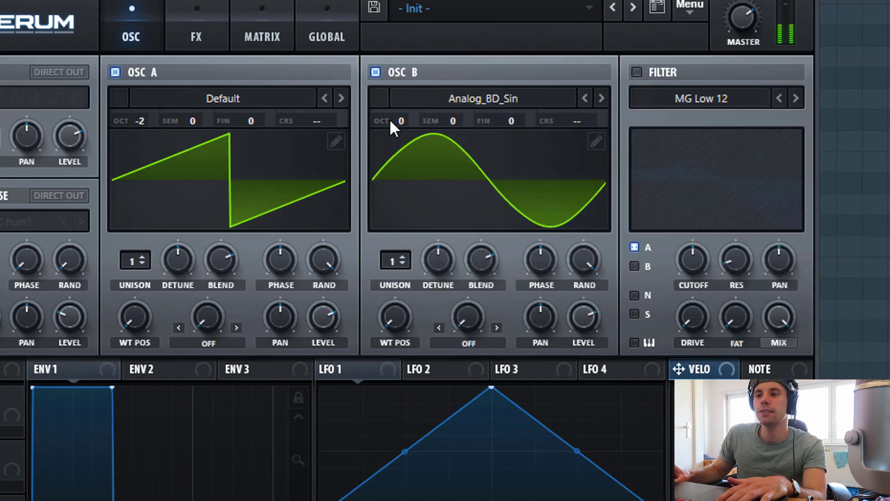
Step: Set oscillator A to 12 unison voices with slightly less detune, and oscillator B to octave -2 with a lower level
left_click_drag(126, 262, 162, 113)
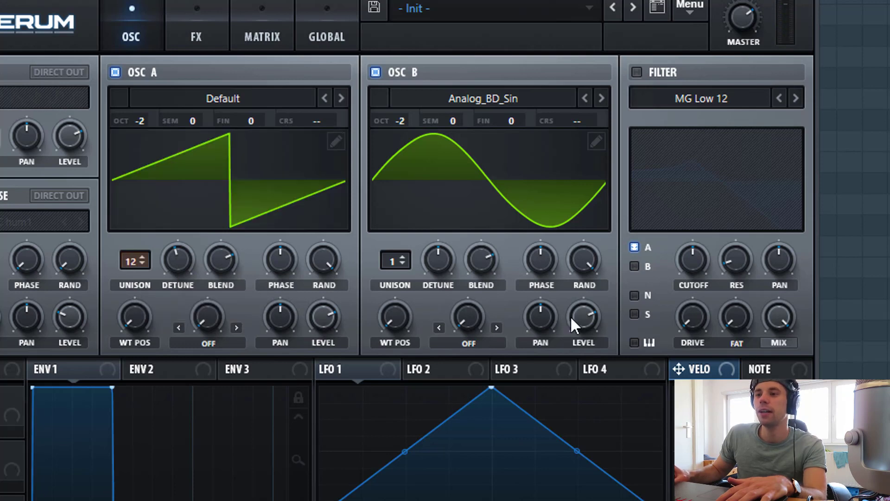
scroll(573, 320, "down", 3)
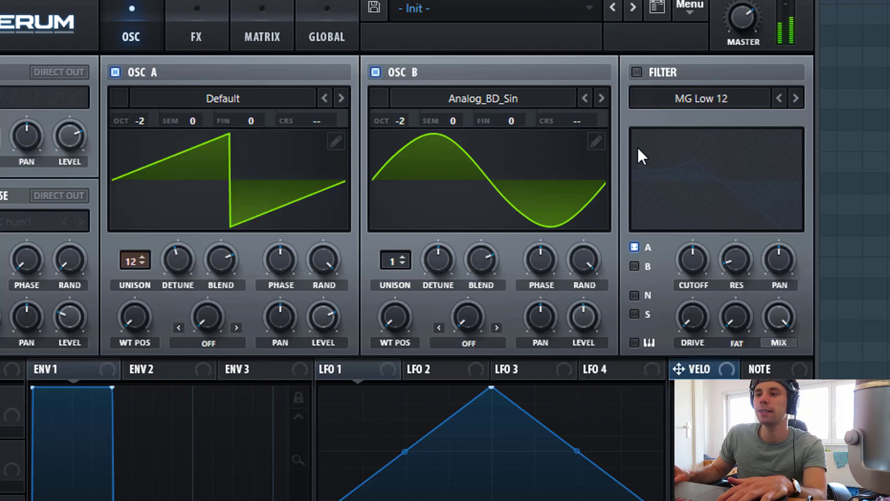
Step: Enable the MG Low 12 filter, lower its cutoff, raise its resonance slightly and set the filter drive to 32%
left_click(636, 72)
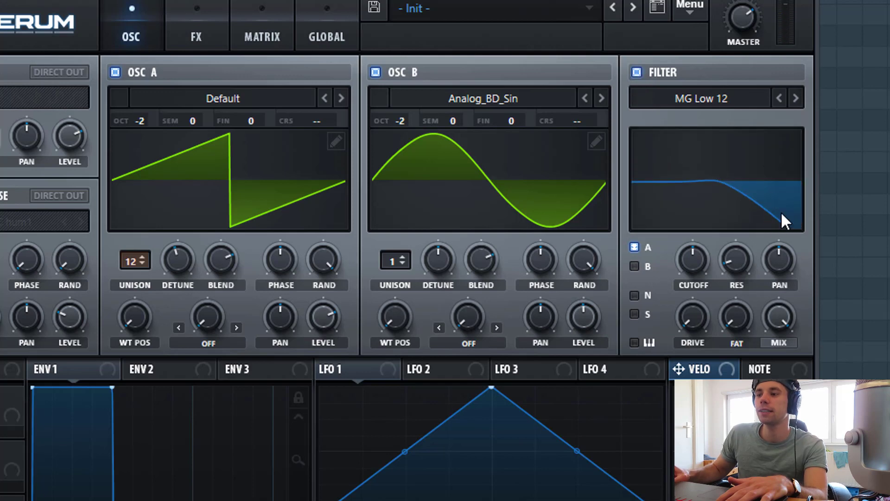
left_click_drag(688, 260, 674, 282)
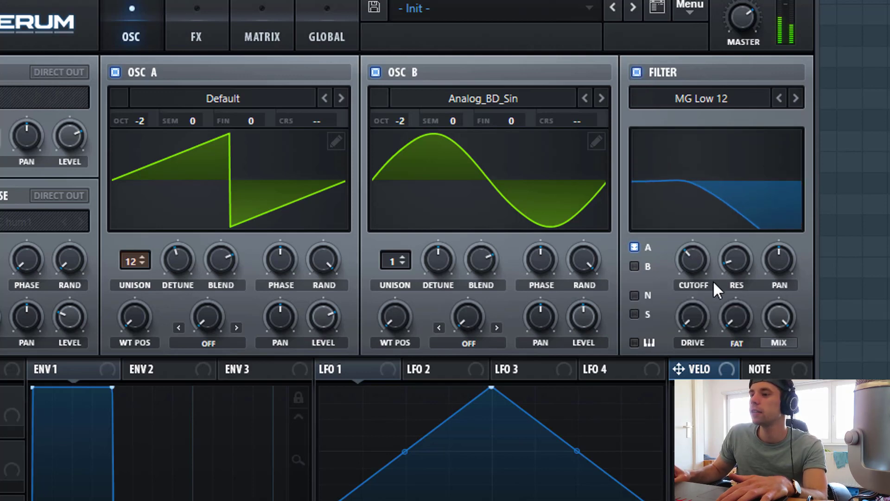
left_click_drag(735, 260, 733, 229)
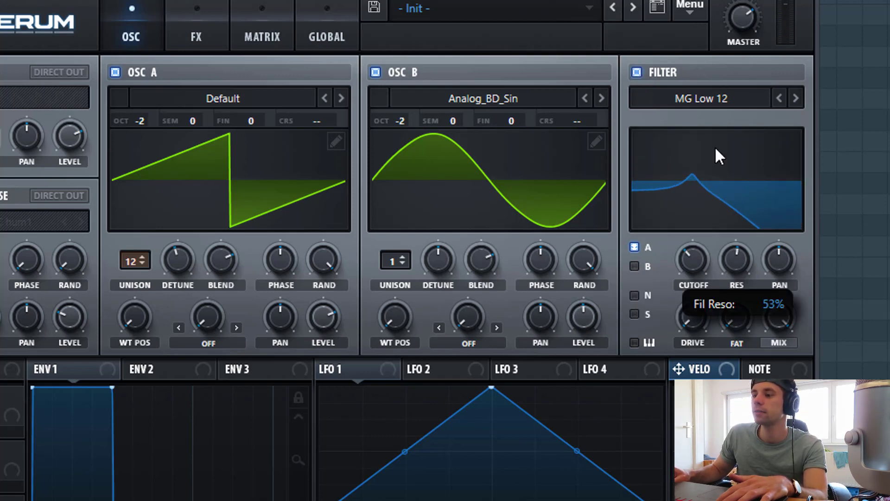
left_click_drag(716, 148, 682, 161)
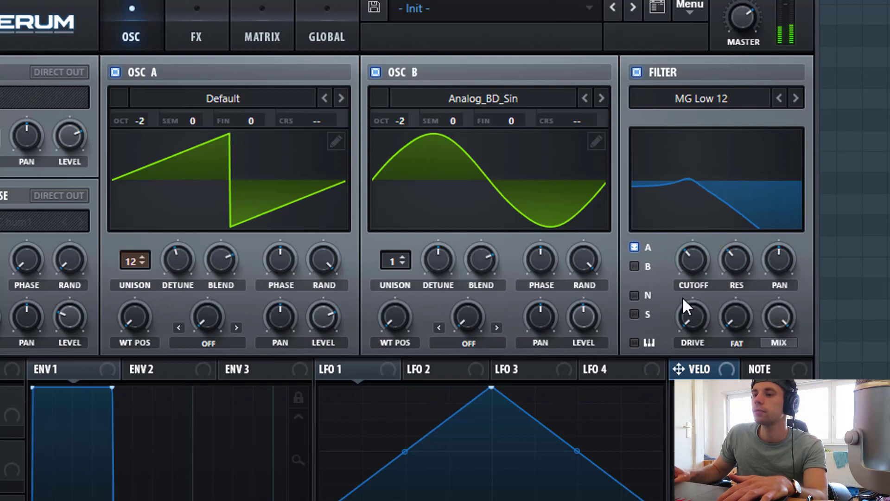
left_click_drag(697, 322, 694, 250)
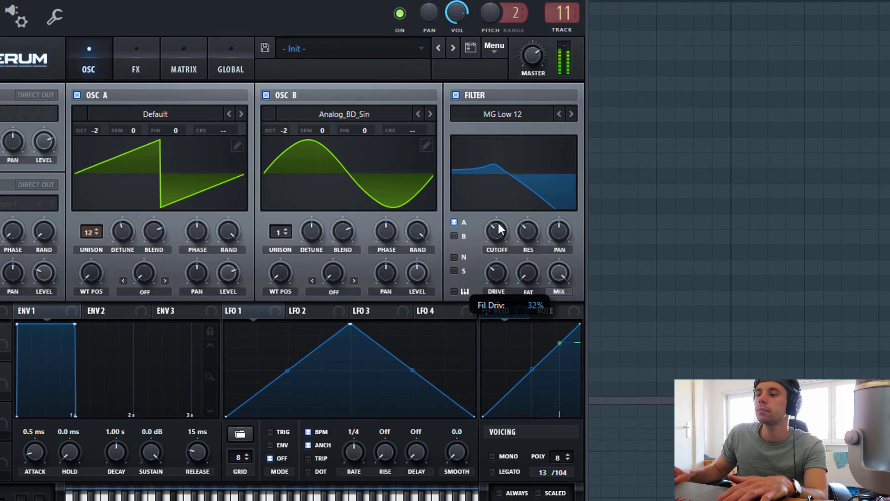
Step: Assign the Note source to modulate the filter's cutoff and drive, and reduce the cutoff modulation amount
left_click_drag(566, 307, 510, 258)
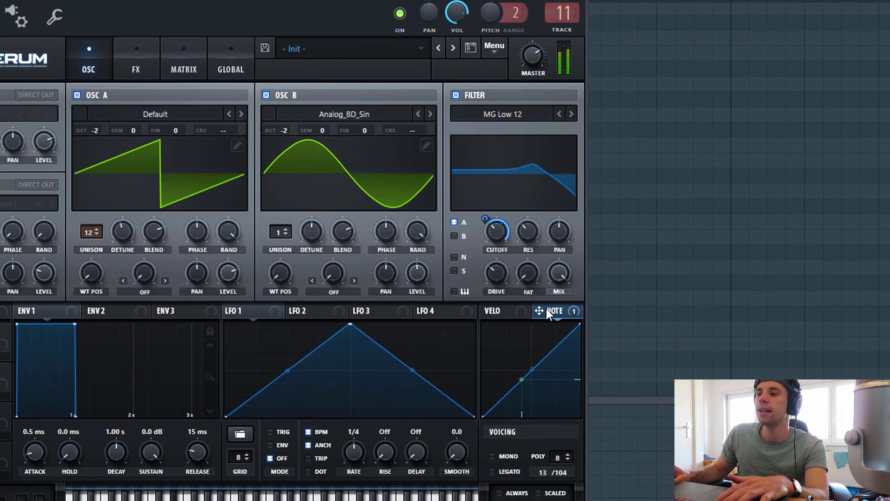
left_click_drag(546, 308, 477, 297)
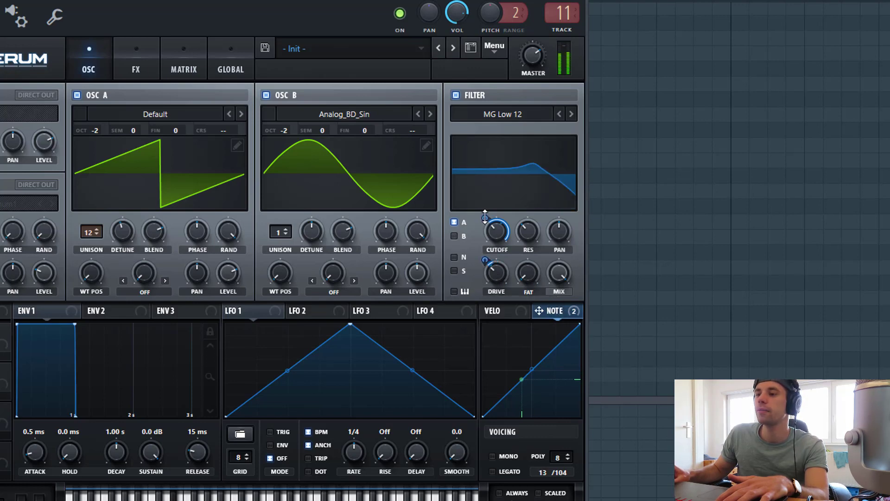
left_click_drag(485, 216, 486, 240)
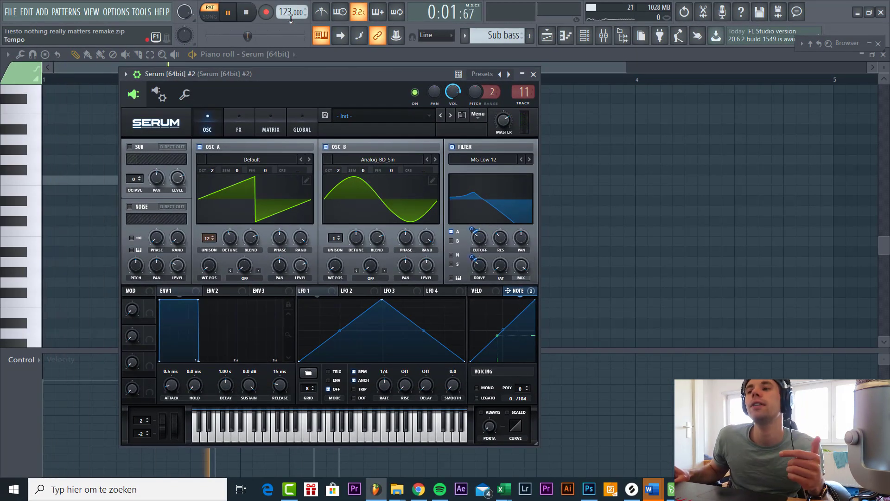
Step: Examine the Sub bass notes in the piano roll, and bring the Serum #2 window back up from the channel rack
left_click_drag(265, 201, 379, 249)
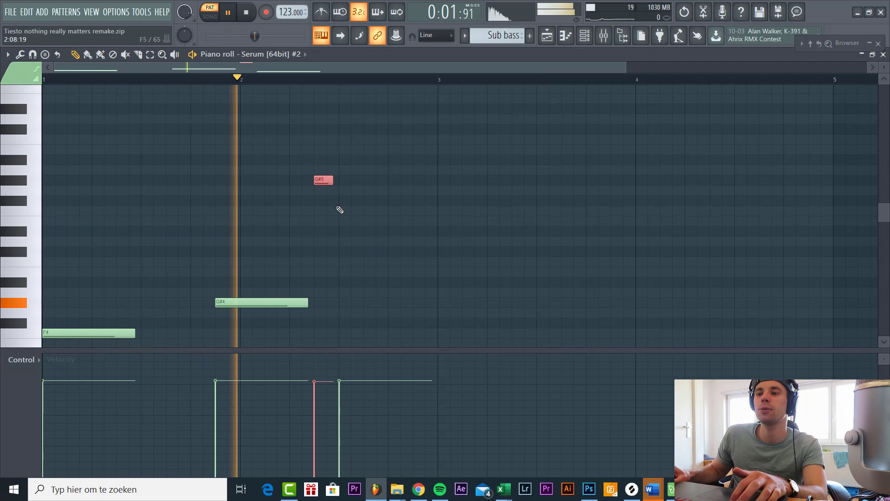
scroll(338, 208, "up", 2)
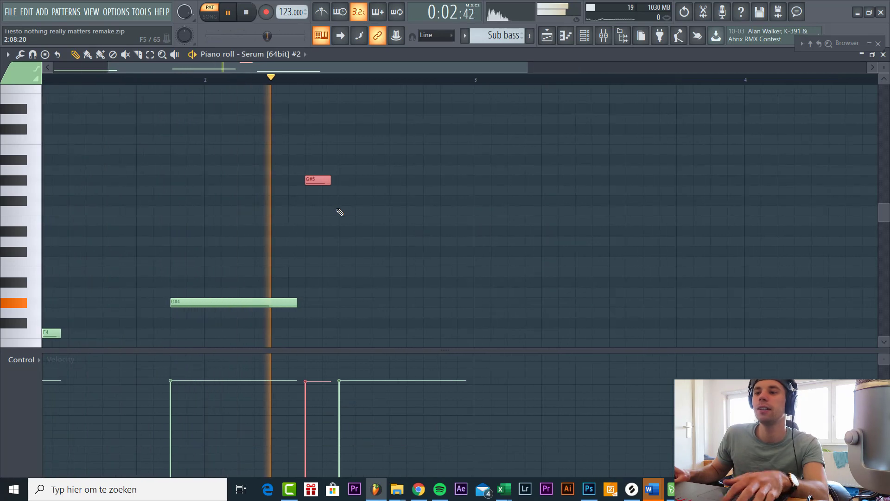
left_click(584, 36)
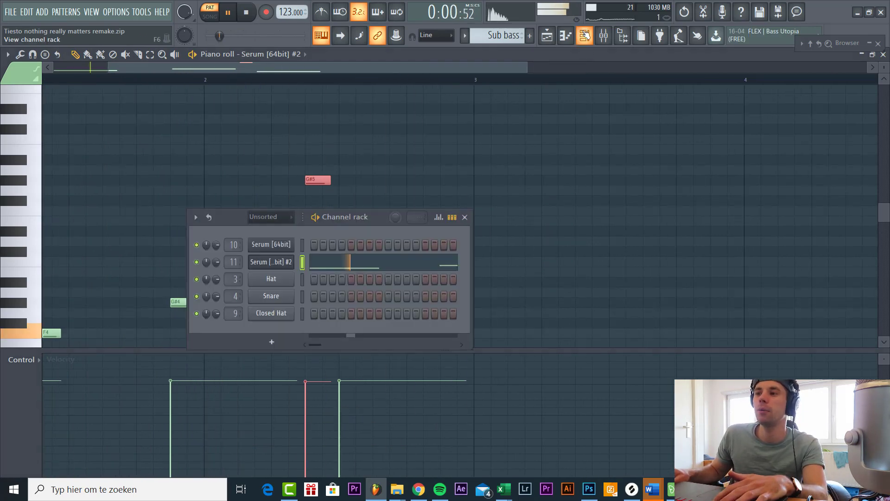
left_click(271, 262)
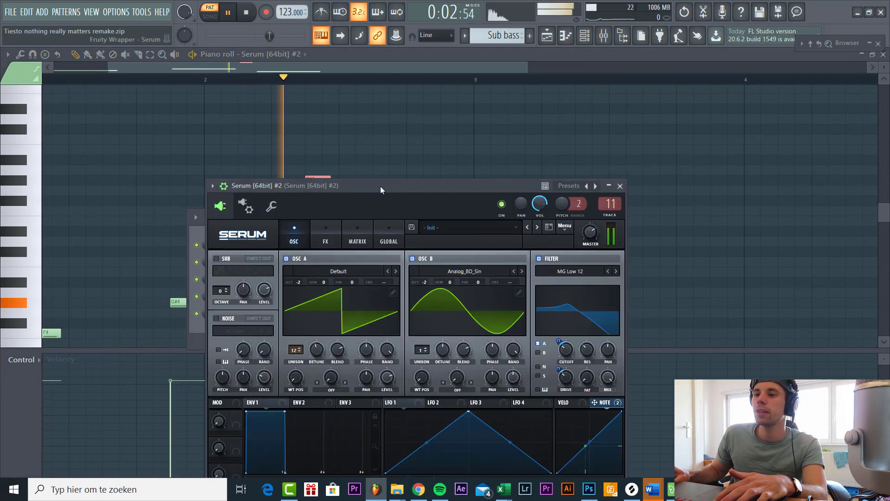
left_click_drag(380, 186, 327, 92)
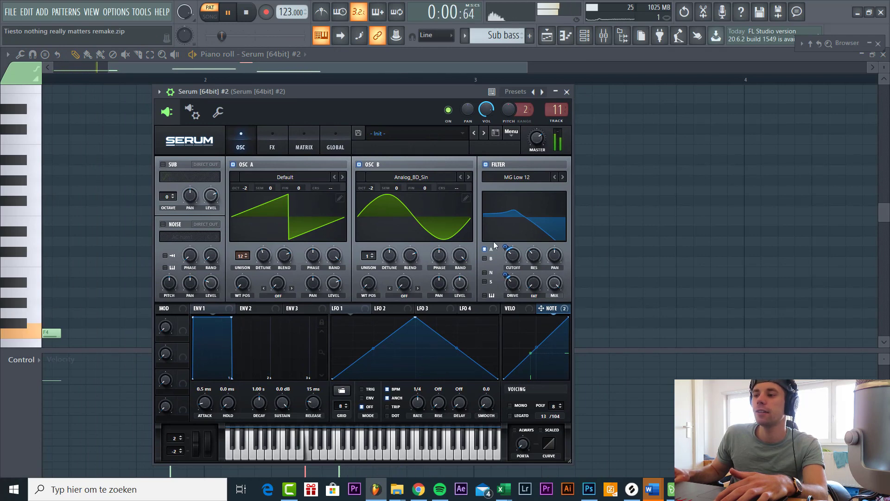
Step: Turn on Mono, Legato and Always portamento, and set Envelope 1's release to 180 ms
left_click(515, 406)
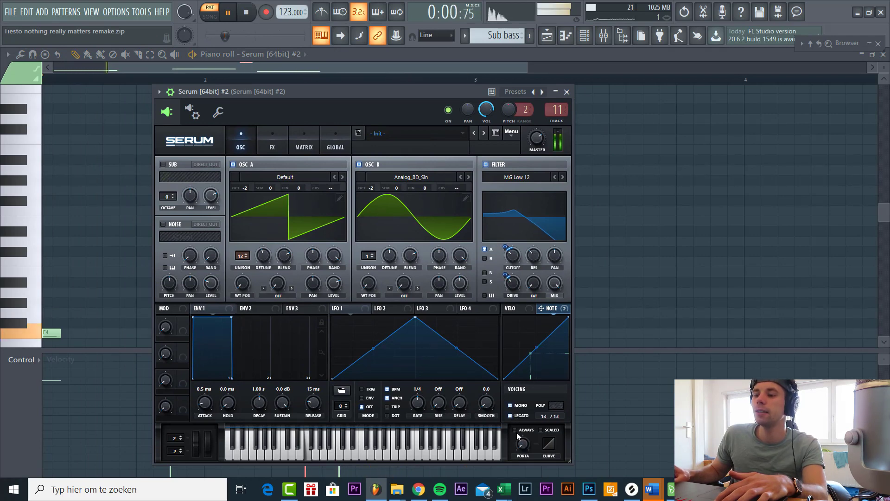
left_click(515, 430)
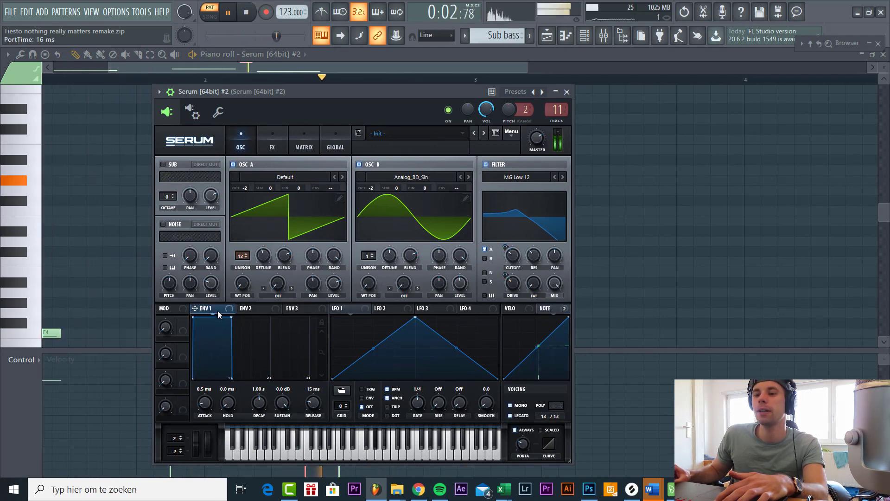
left_click_drag(317, 406, 316, 398)
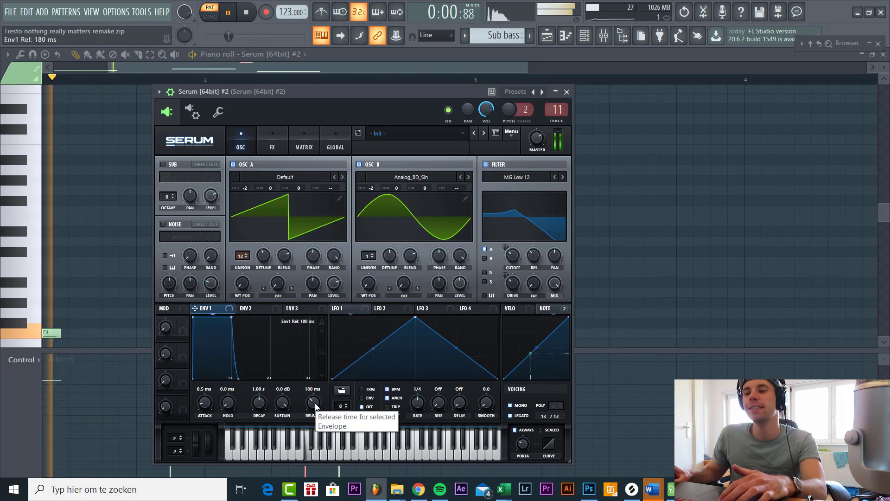
Step: Enable Hyper/Dimension with a lower Hyper mix and 20% Dimension size, and add Tube distortion with its drive modulated by Note
left_click(277, 132)
left_click(166, 166)
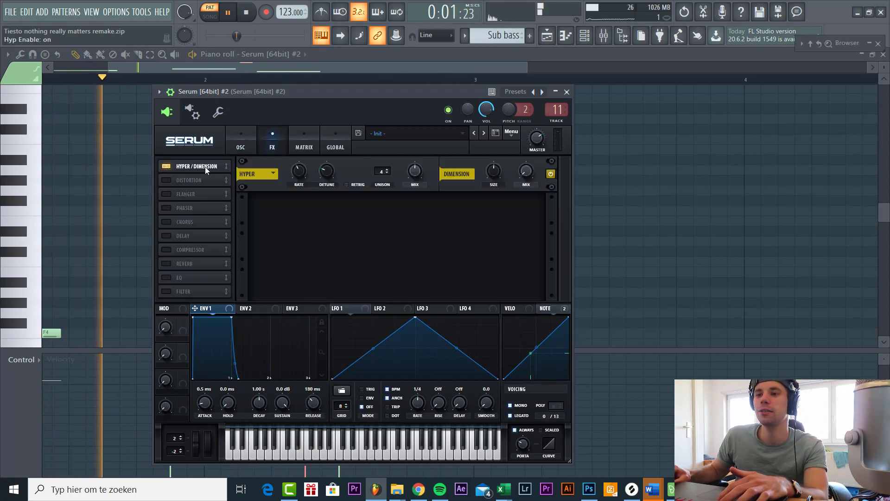
left_click_drag(415, 172, 409, 186)
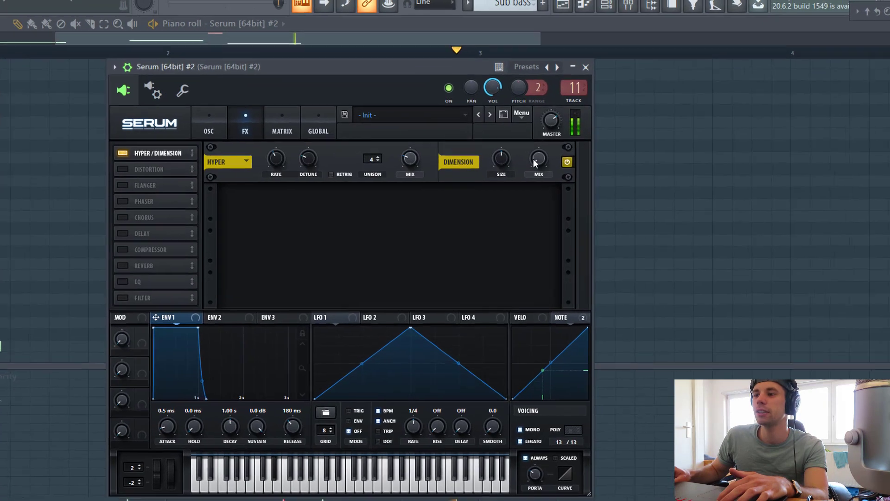
left_click_drag(524, 171, 544, 130)
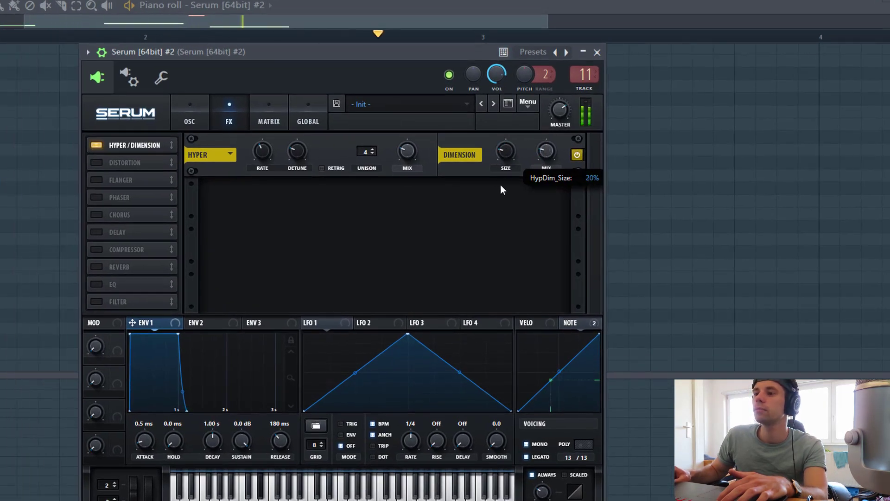
left_click(98, 163)
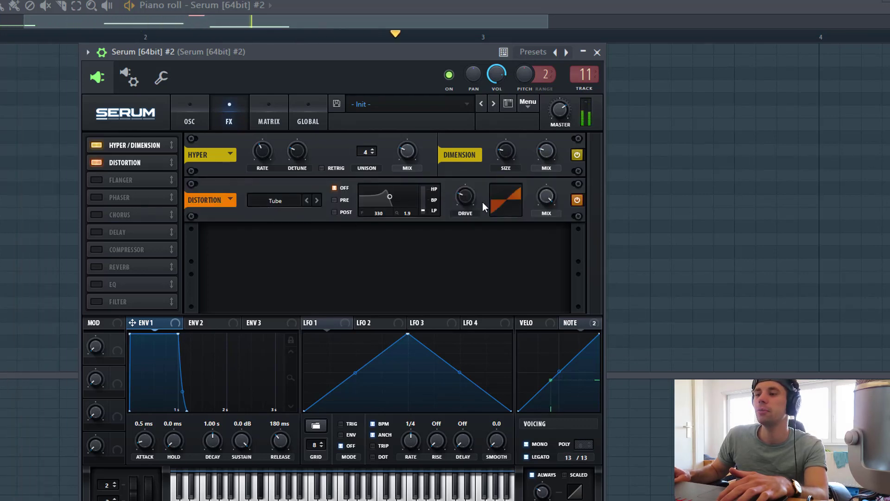
left_click_drag(583, 327, 456, 204)
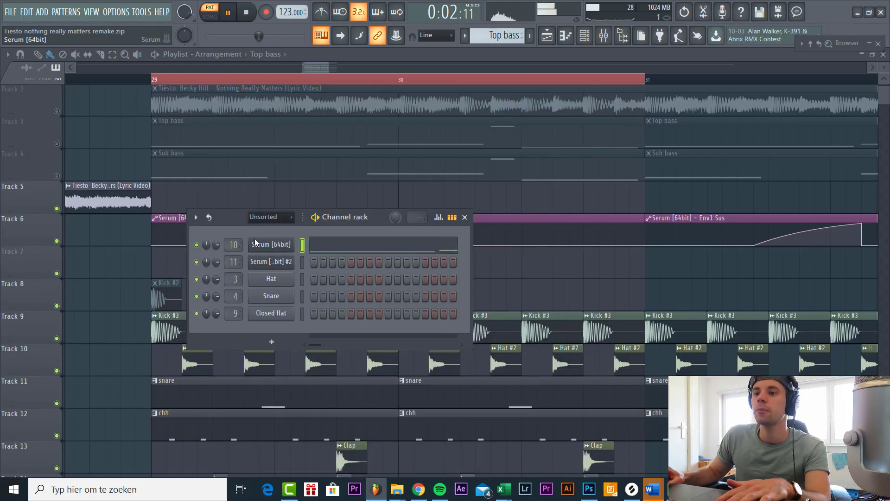
Step: Open the Top bass Serum instance and compare Envelope 1's sustain at 0.0 dB and at -oo dB
left_click(267, 243)
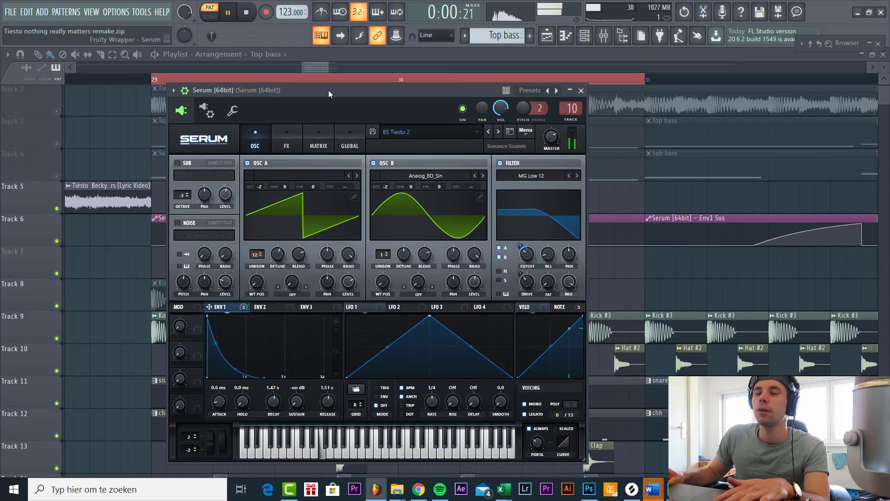
left_click_drag(329, 93, 294, 82)
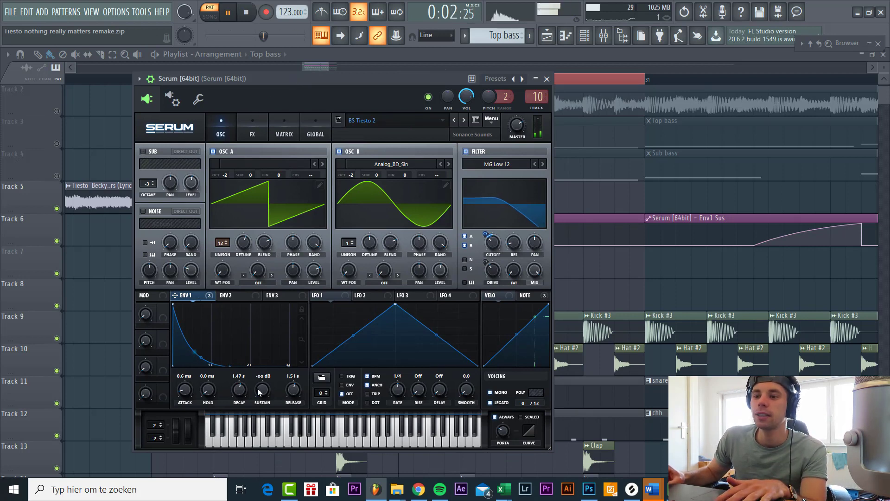
left_click_drag(261, 390, 267, 347)
left_click_drag(266, 386, 261, 406)
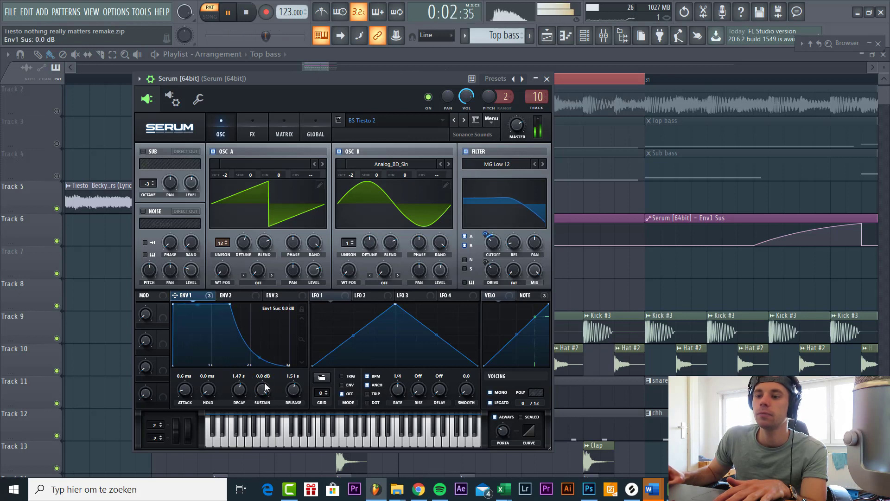
left_click_drag(267, 376, 267, 413)
Step: Fine-tune the Top bass filter, setting Envelope 1's modulation amount on the cutoff to 36
left_click_drag(513, 242, 516, 221)
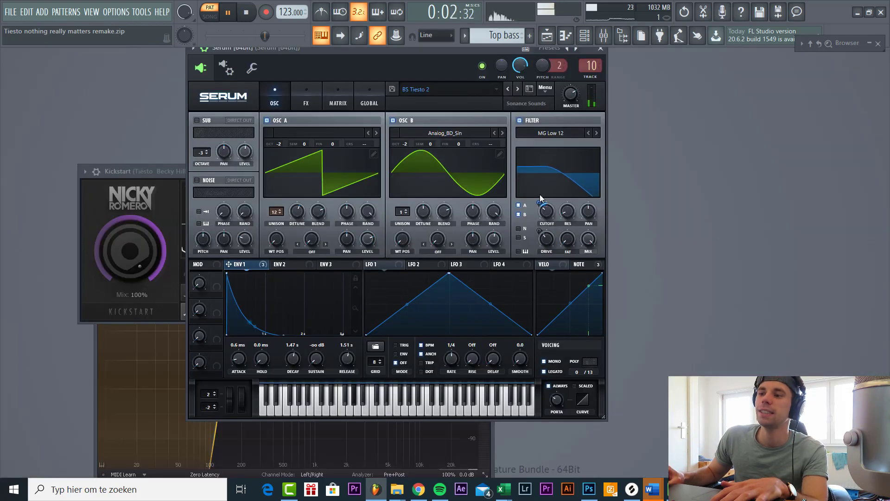
left_click_drag(538, 205, 539, 199)
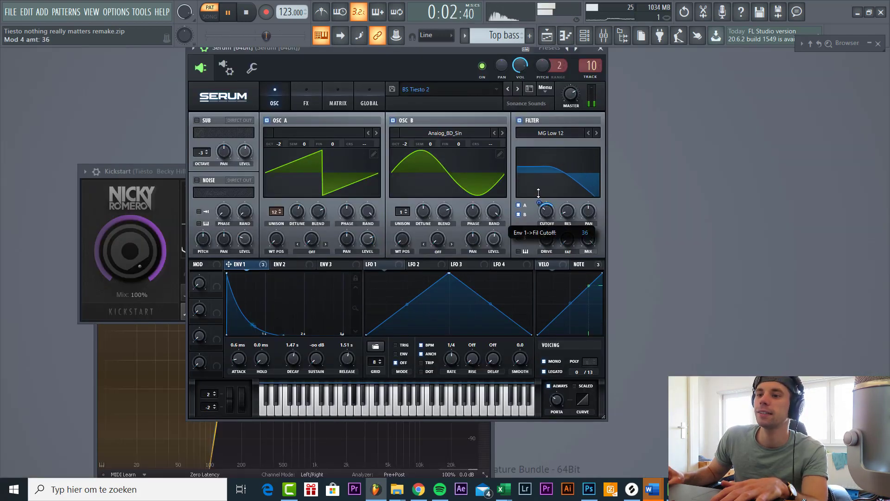
mouse_move(299, 213)
left_mouse_down()
mouse_move(292, 219)
mouse_move(297, 215)
left_mouse_up()
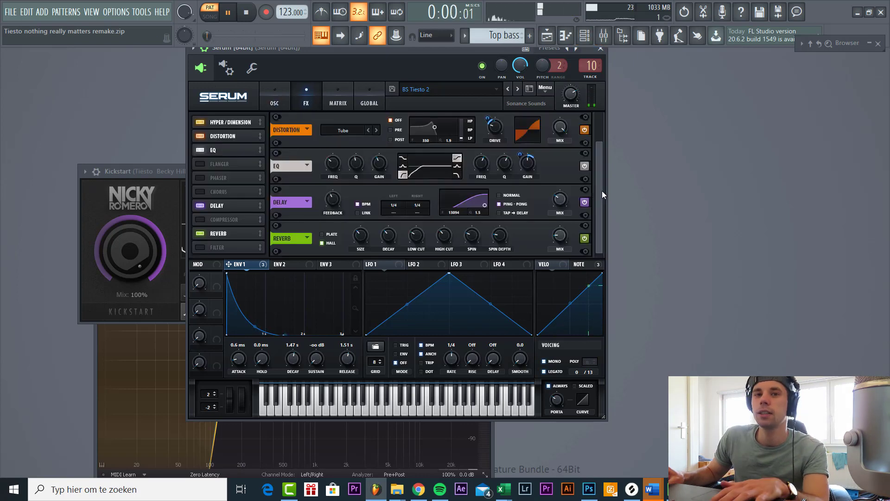
Step: Review the Top bass effects rack and audition the sound with the EQ bypassed, returning to the oscillator view
scroll(598, 188, "up", 2)
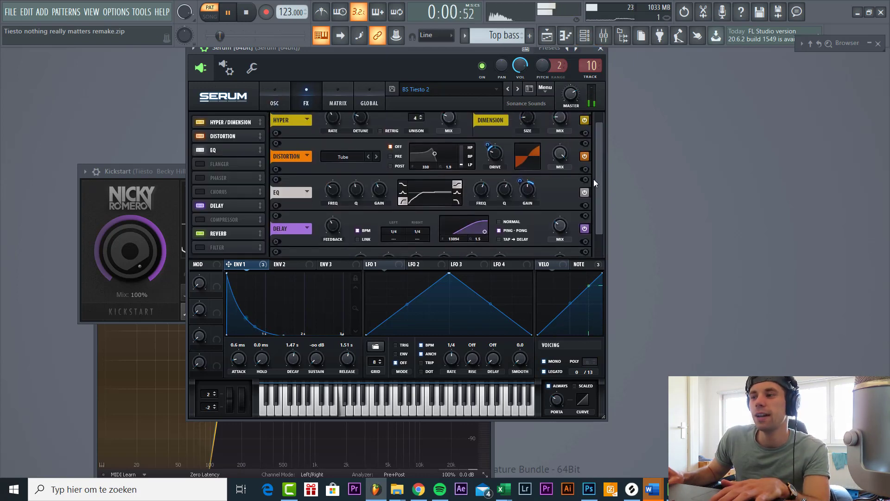
scroll(596, 198, "down", 2)
left_click(585, 202)
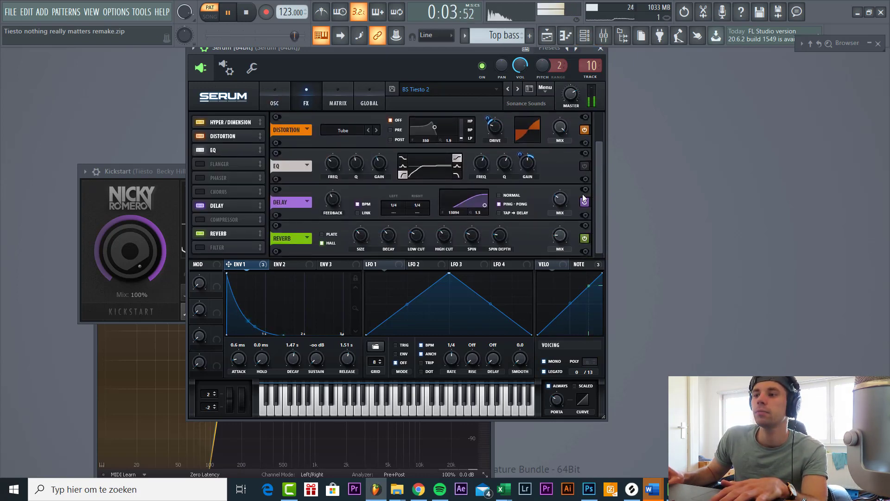
left_click(585, 202)
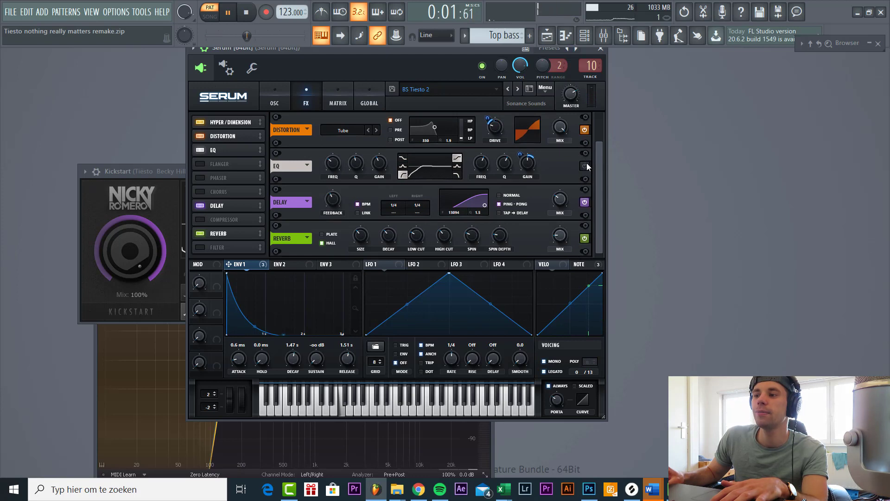
scroll(600, 171, "up", 2)
left_click(287, 93)
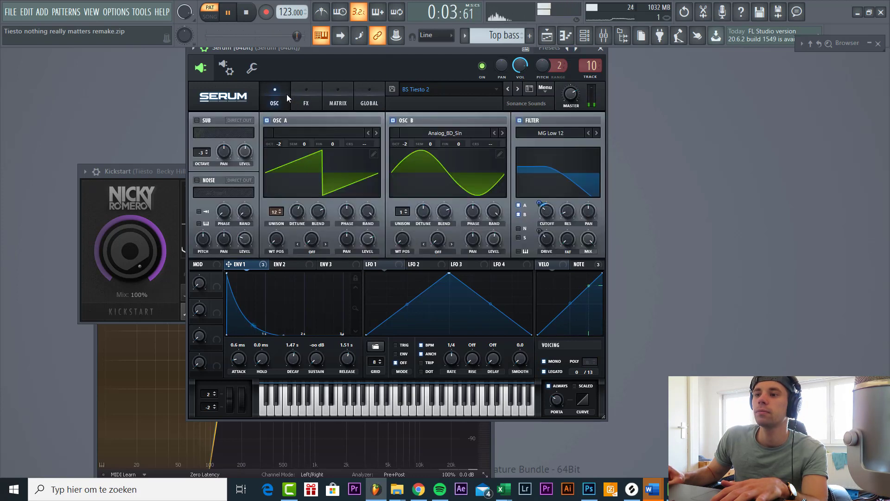
Step: Open Decapitator on the Top bass Serum's mixer track and audition its drive at 1.6
key("F9")
left_click(818, 96)
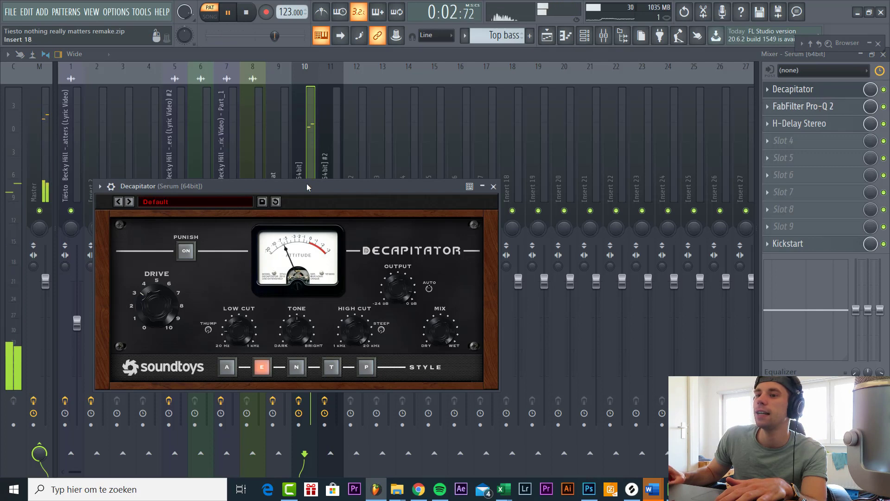
left_click_drag(307, 186, 437, 100)
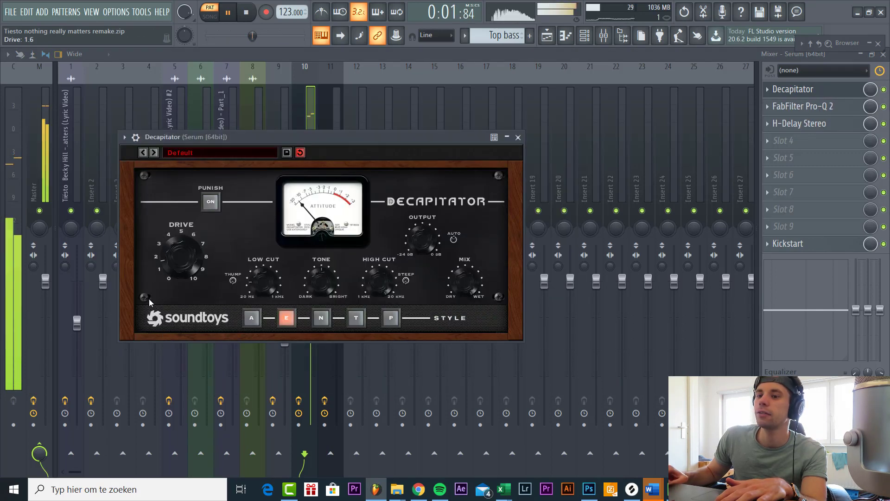
left_click_drag(149, 298, 149, 285)
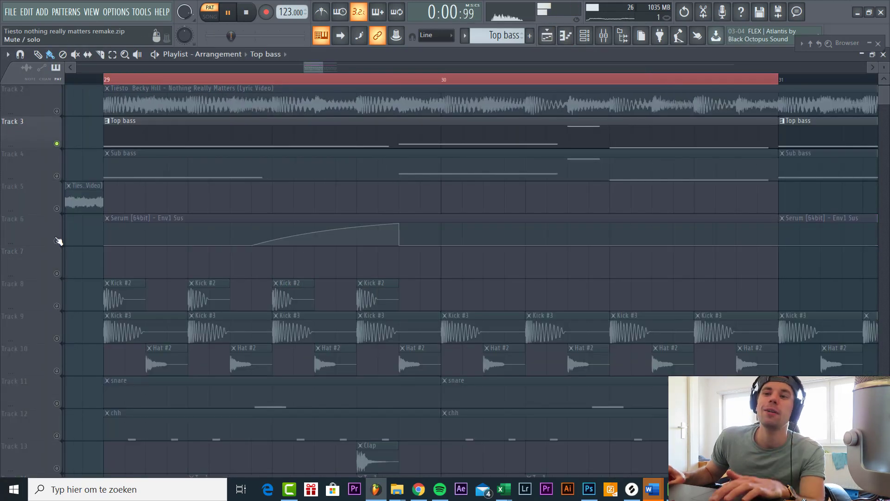
Step: Unmute the Serum Env1 Sus automation on Track 6 and play it in the song together with the Top bass
left_click(57, 241)
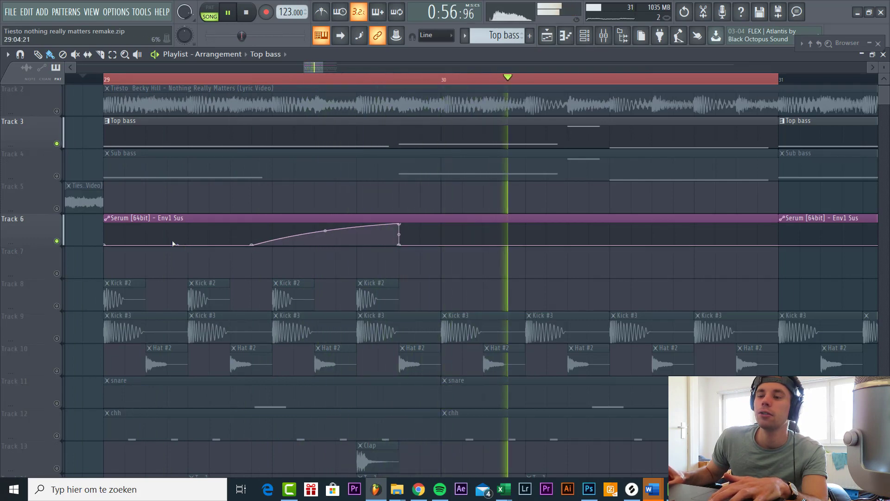
scroll(175, 244, "down", 3)
scroll(485, 249, "down", 1)
scroll(302, 253, "up", 3)
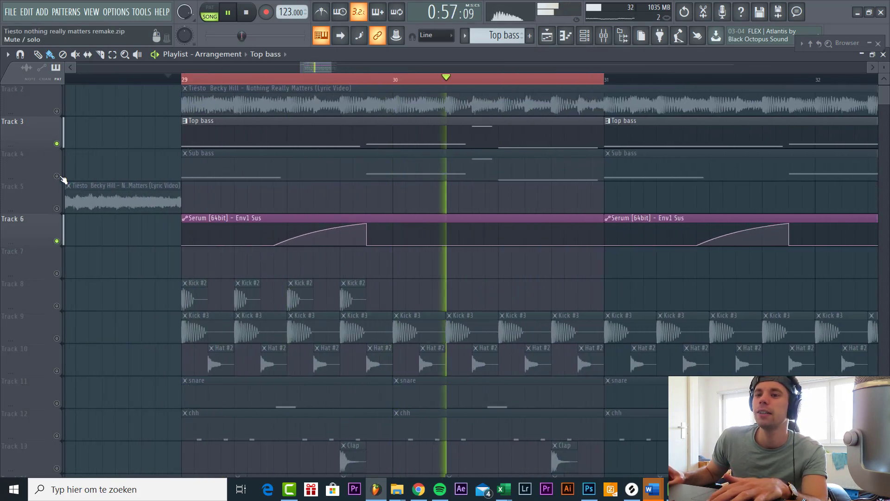
Step: Unmute the Sub bass and drum tracks, and play the remade section from bar 29 to 33 in the playlist
left_click(57, 176)
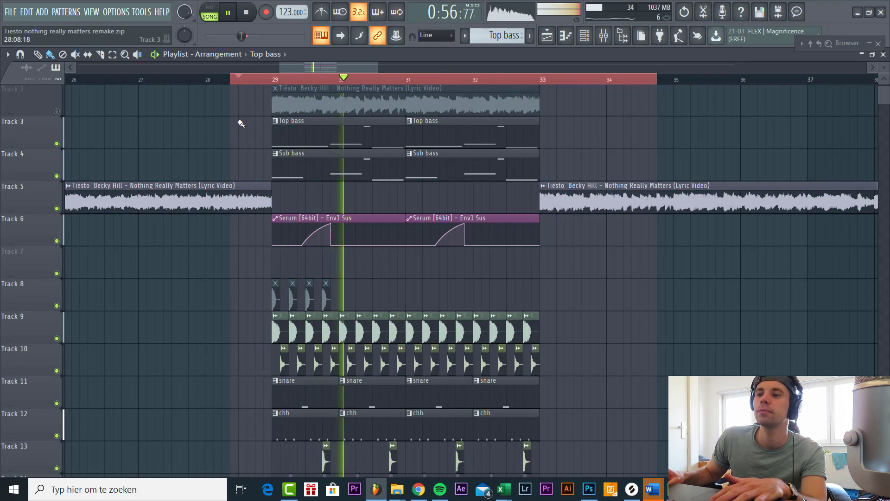
scroll(374, 275, "up", 1)
scroll(367, 267, "up", 3, "ctrl")
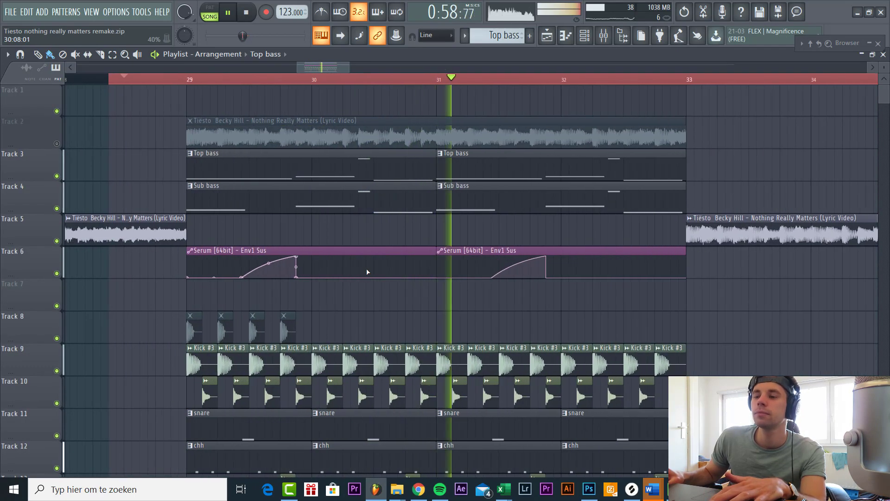